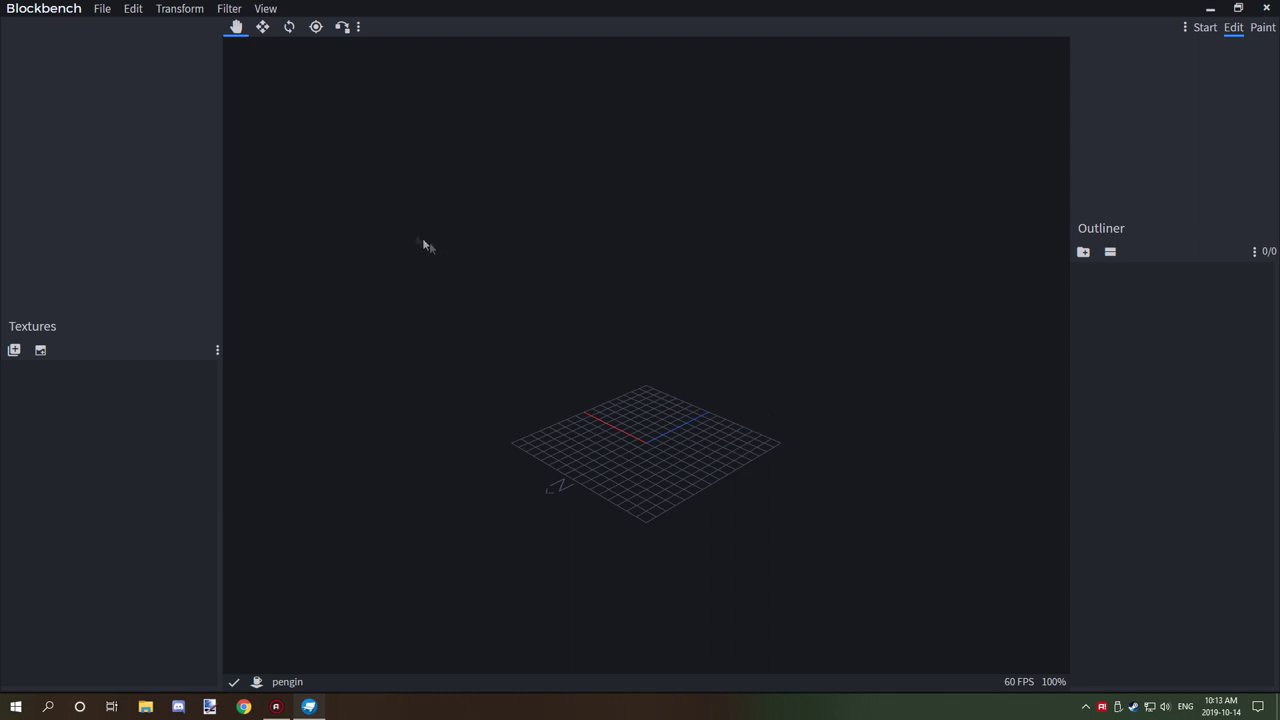
Open the project settings and set the file name to penguin
{"action": "left_click", "coordinate": [104, 11]}
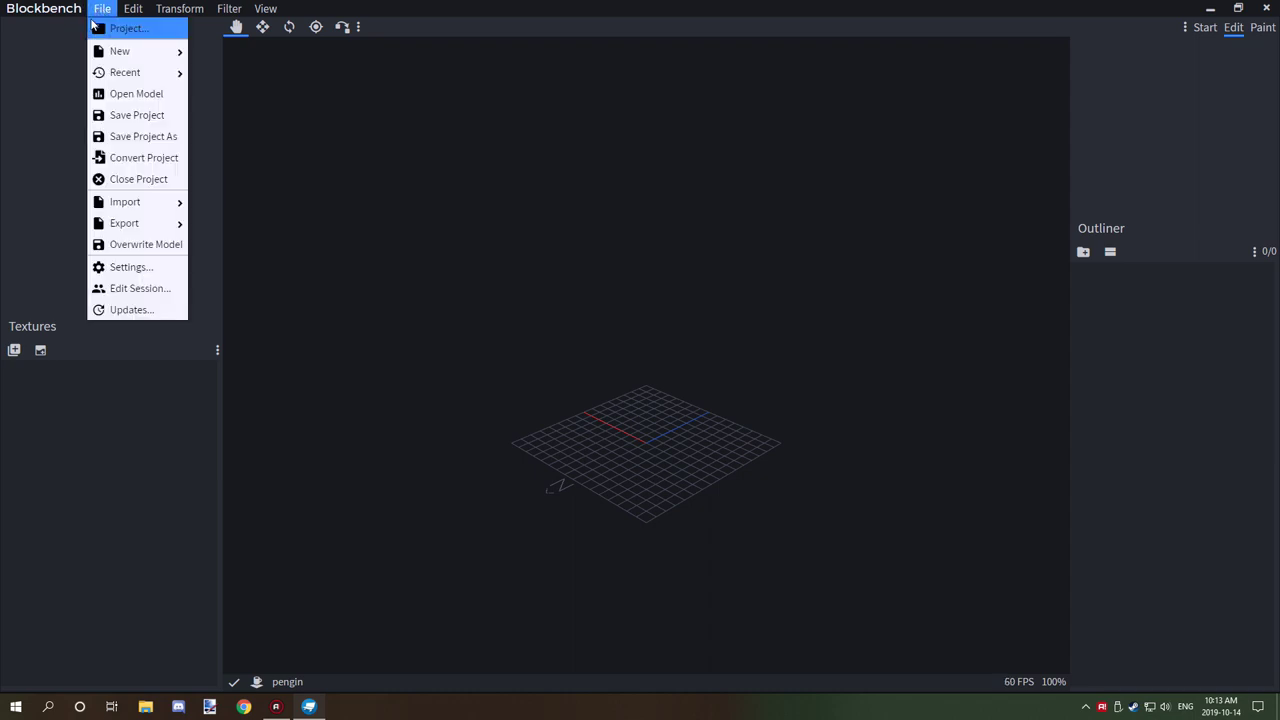
{"action": "mouse_move", "coordinate": [112, 48]}
{"action": "left_click", "coordinate": [116, 29]}
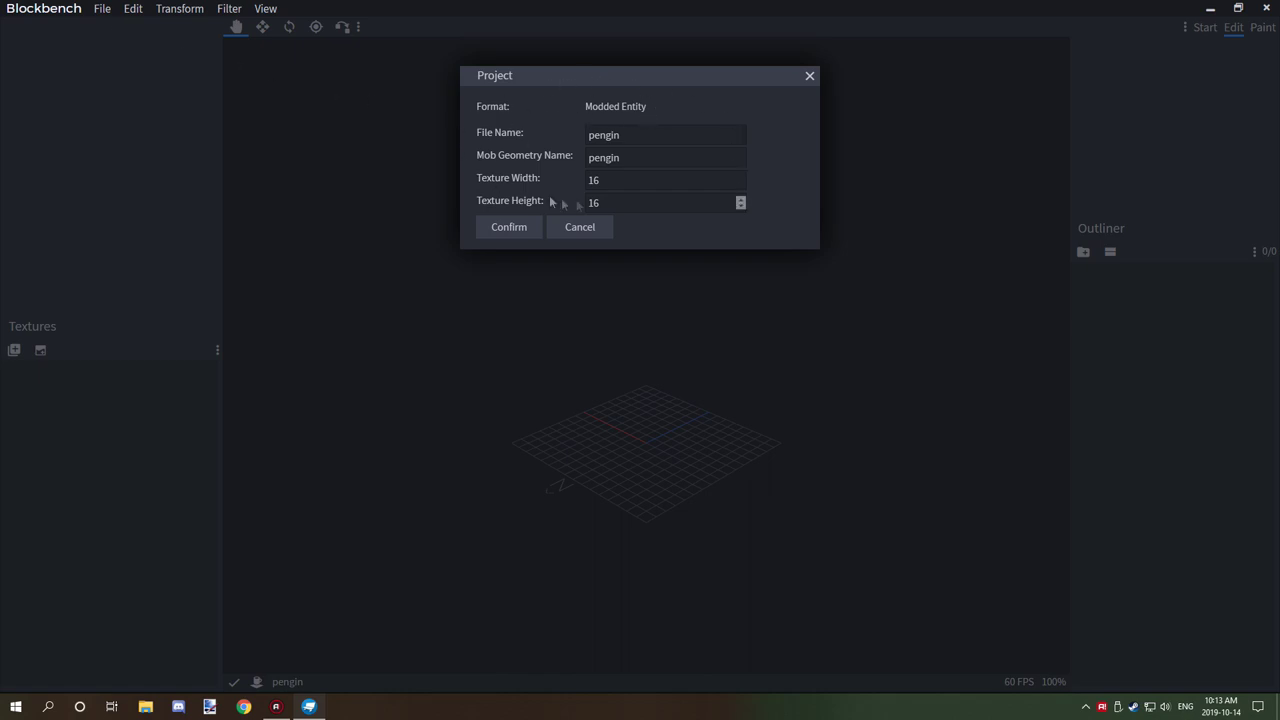
{"action": "left_click_drag", "start_coordinate": [631, 134], "coordinate": [578, 135]}
{"action": "left_click_drag", "start_coordinate": [654, 158], "coordinate": [581, 162]}
{"action": "left_click_drag", "start_coordinate": [656, 131], "coordinate": [556, 131]}
{"action": "left_click_drag", "start_coordinate": [516, 80], "coordinate": [519, 149]}
{"action": "left_click_drag", "start_coordinate": [646, 197], "coordinate": [593, 197]}
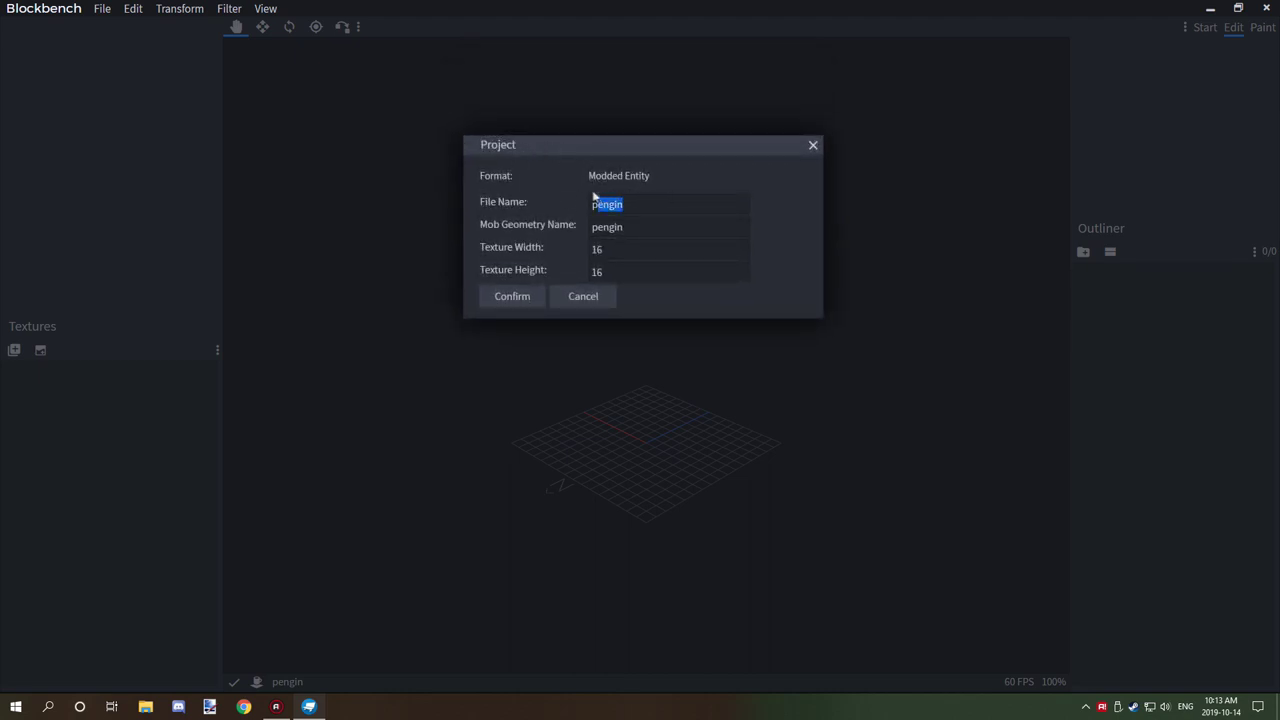
{"action": "left_click_drag", "start_coordinate": [656, 224], "coordinate": [573, 207]}
{"action": "type", "text": "d"}
{"action": "type", "text": "nguintwo"}
{"action": "key", "text": "BackSpace"}
{"action": "key", "text": "BackSpace"}
{"action": "key", "text": "BackSpace"}
{"action": "type", "text": "n"}
{"action": "key", "text": "BackSpace"}
{"action": "left_click", "coordinate": [643, 273]}
{"action": "left_click", "coordinate": [659, 200]}
{"action": "type", "text": "penguin"}
Copy the file name penguin into the mob geometry name, replacing the existing text
{"action": "key", "text": "ctrl+a"}
{"action": "key", "text": "ctrl+c"}
{"action": "left_click", "coordinate": [648, 223]}
{"action": "key", "text": "ctrl+a"}
{"action": "key", "text": "ctrl+v"}
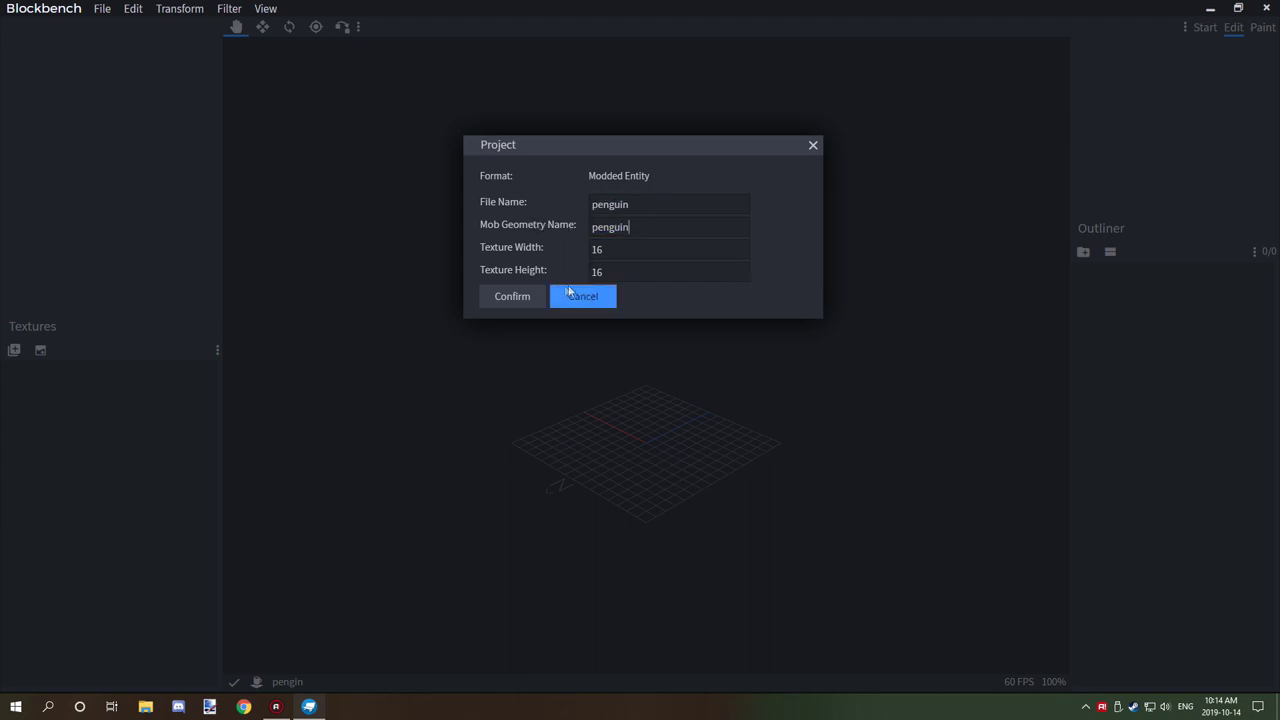
Adjust the texture width in small increments and confirm the project settings
{"action": "double_click", "coordinate": [597, 250]}
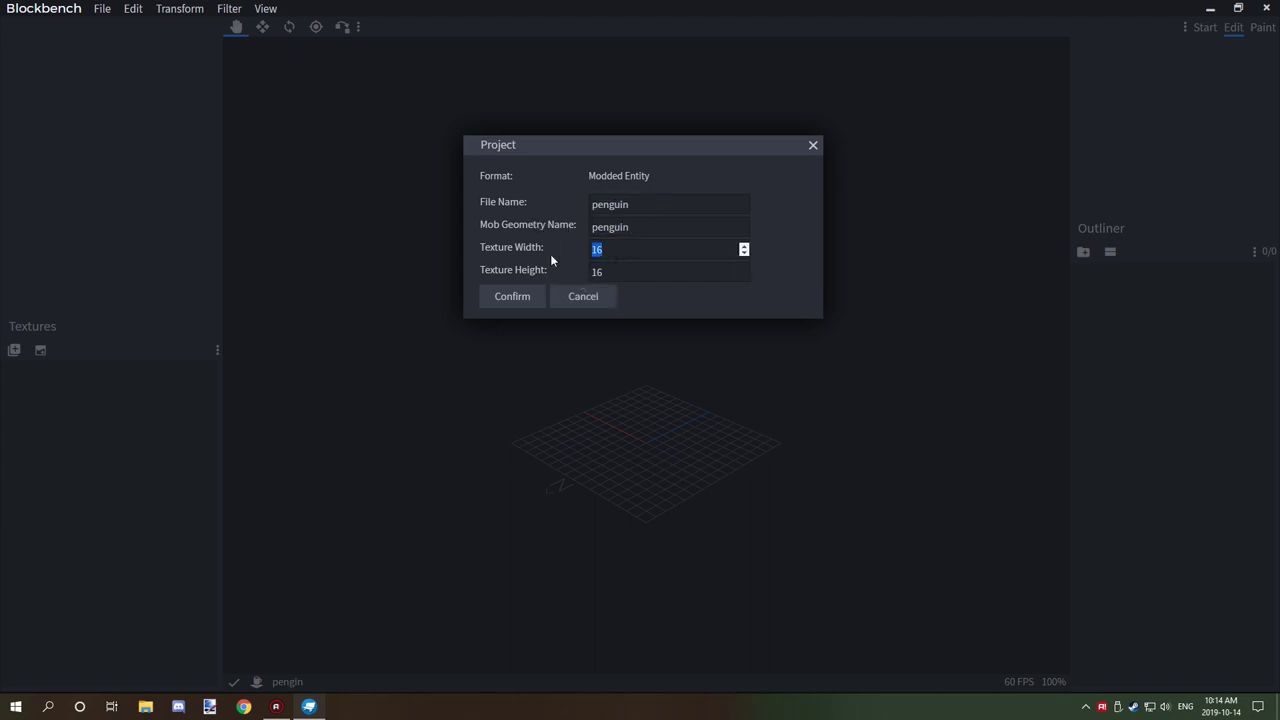
{"action": "left_click", "coordinate": [743, 246]}
{"action": "left_click", "coordinate": [743, 246]}
{"action": "left_click", "coordinate": [743, 246]}
{"action": "left_click", "coordinate": [743, 254]}
{"action": "left_click", "coordinate": [496, 299]}
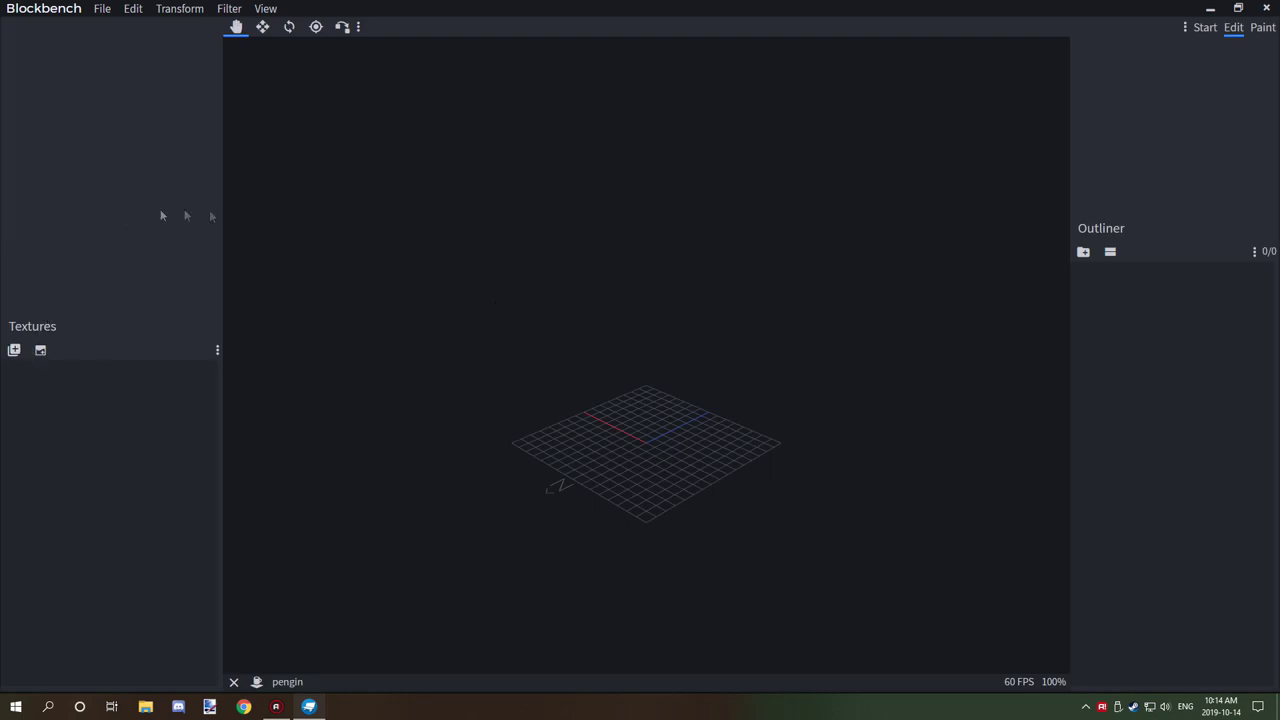
{"action": "left_click", "coordinate": [102, 8]}
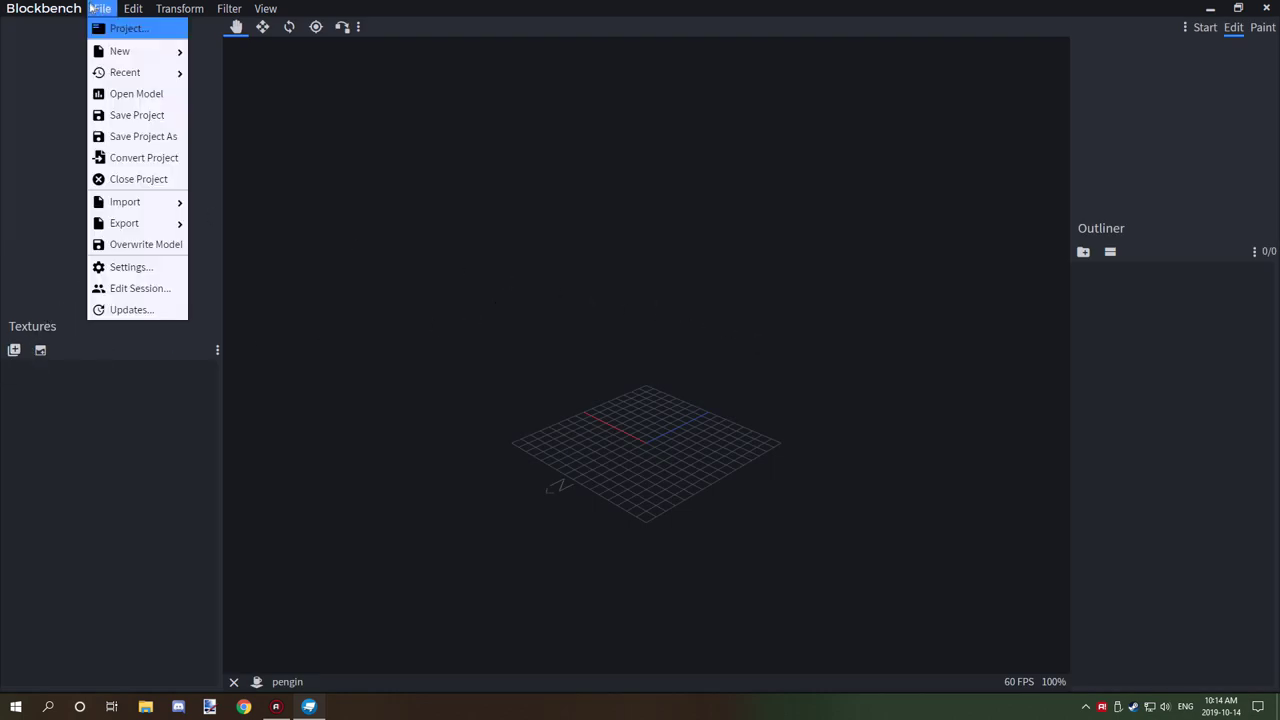
{"action": "mouse_move", "coordinate": [111, 79]}
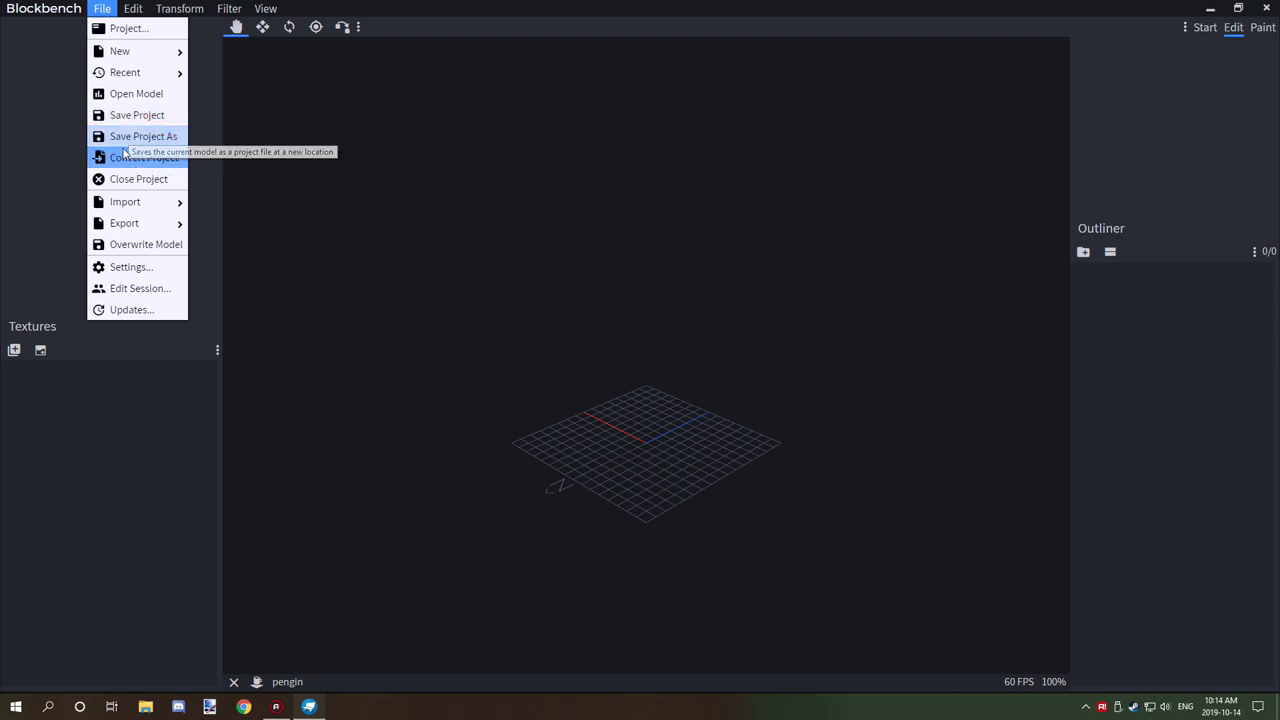
{"action": "left_click", "coordinate": [128, 138]}
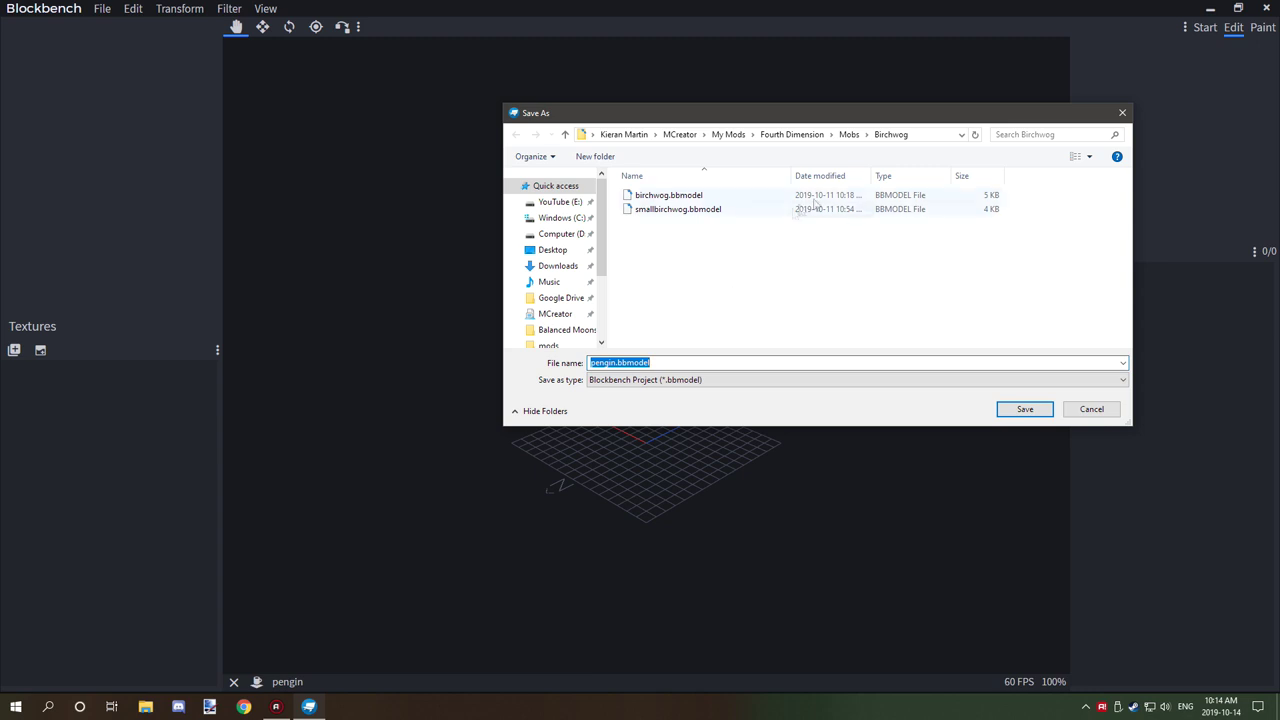
{"action": "left_click", "coordinate": [848, 134]}
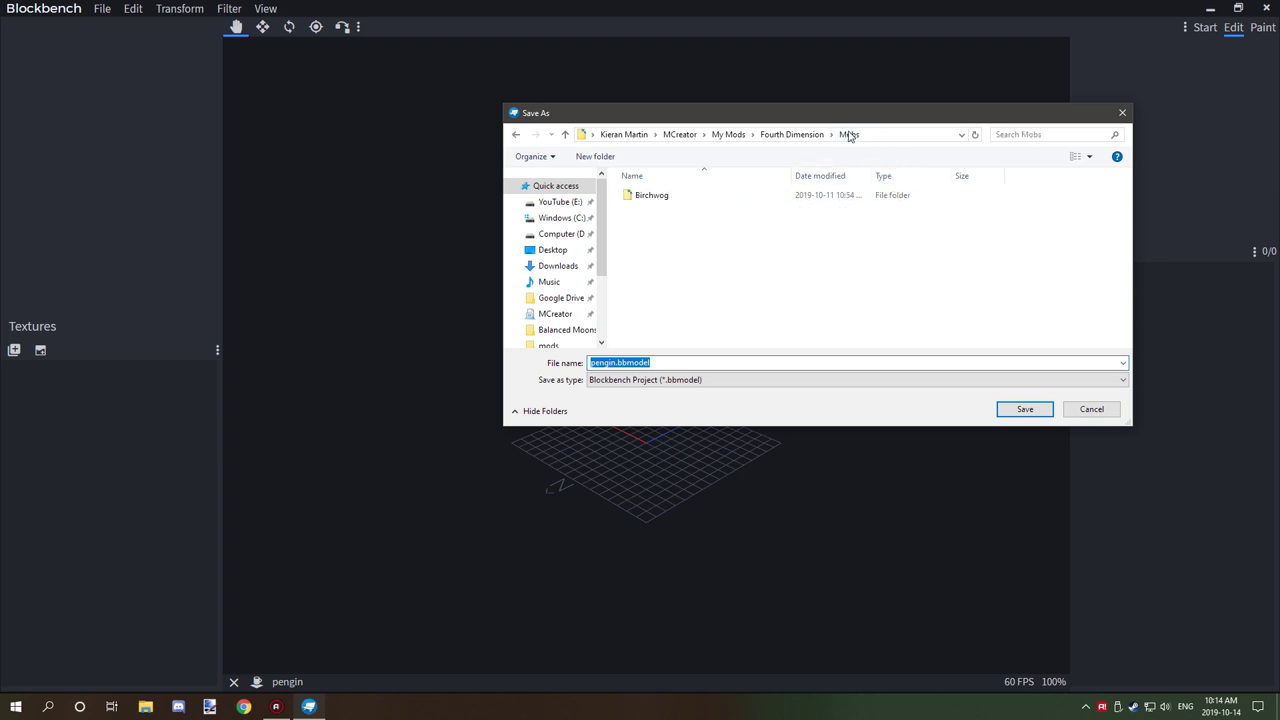
{"action": "left_click", "coordinate": [791, 134]}
{"action": "left_click", "coordinate": [728, 134]}
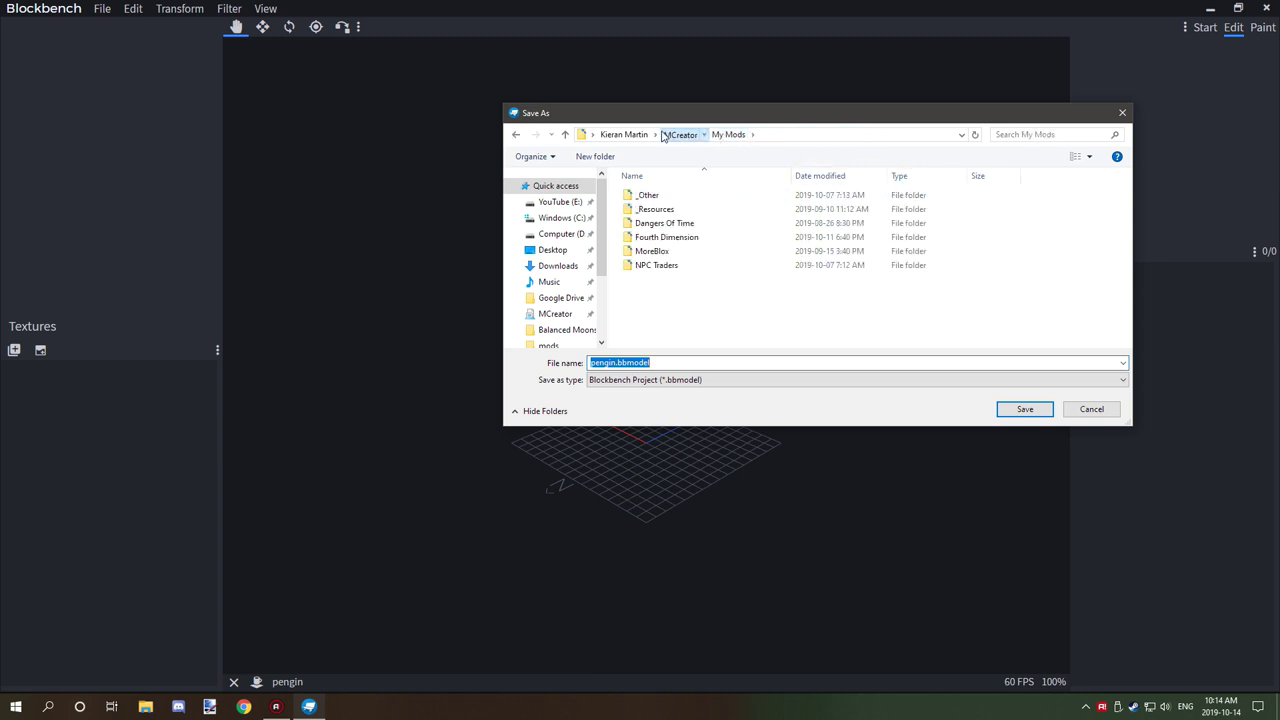
{"action": "left_click", "coordinate": [675, 134]}
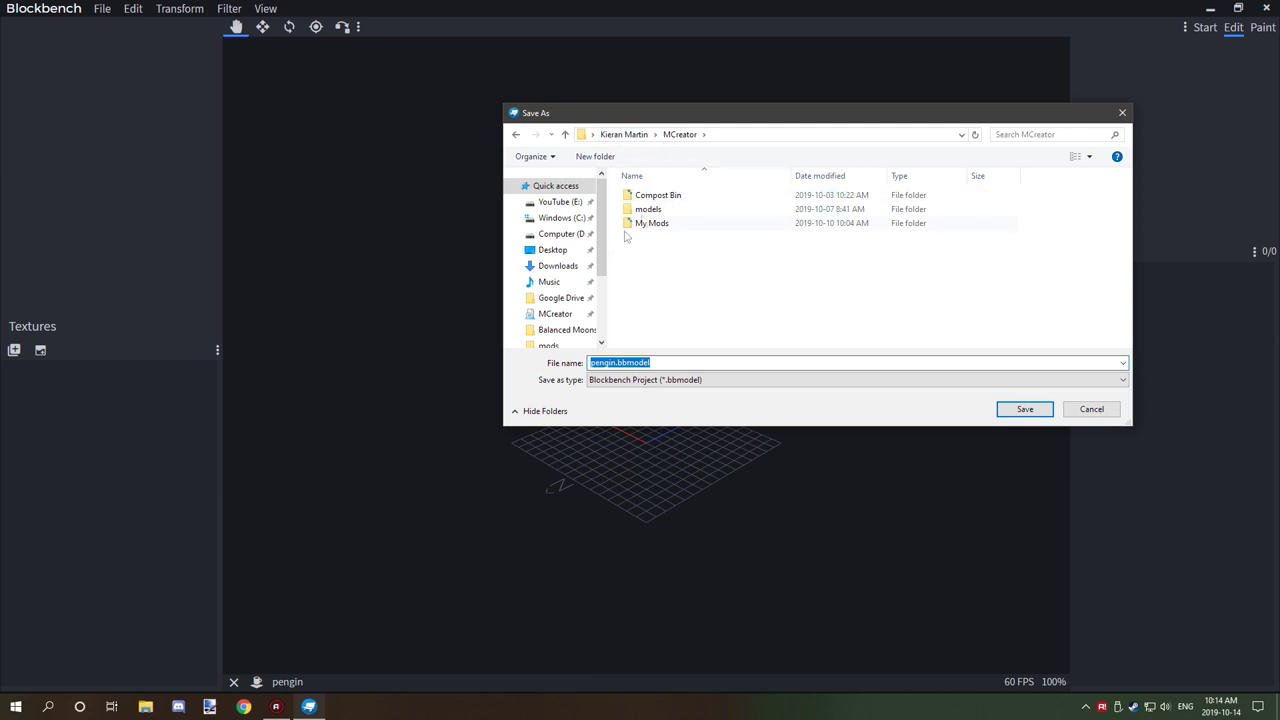
{"action": "scroll", "coordinate": [582, 283], "scroll_direction": "down", "scroll_amount": 3}
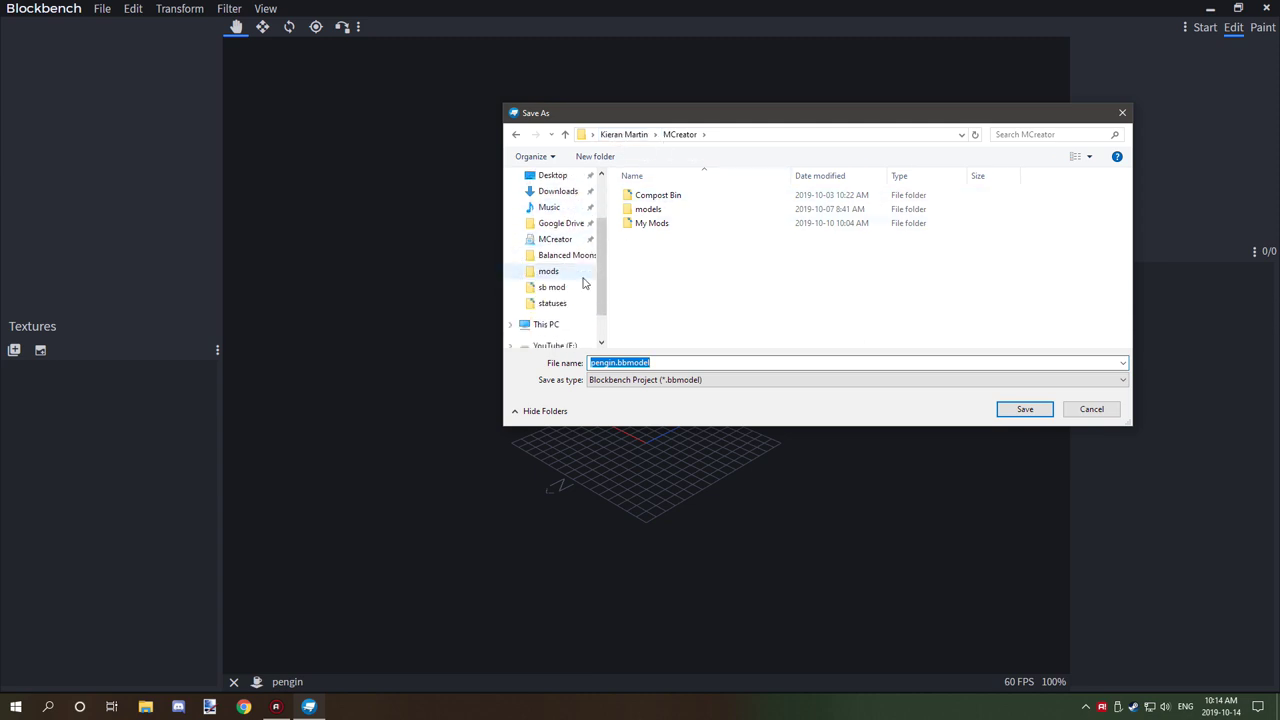
{"action": "scroll", "coordinate": [575, 265], "scroll_direction": "up", "scroll_amount": 2}
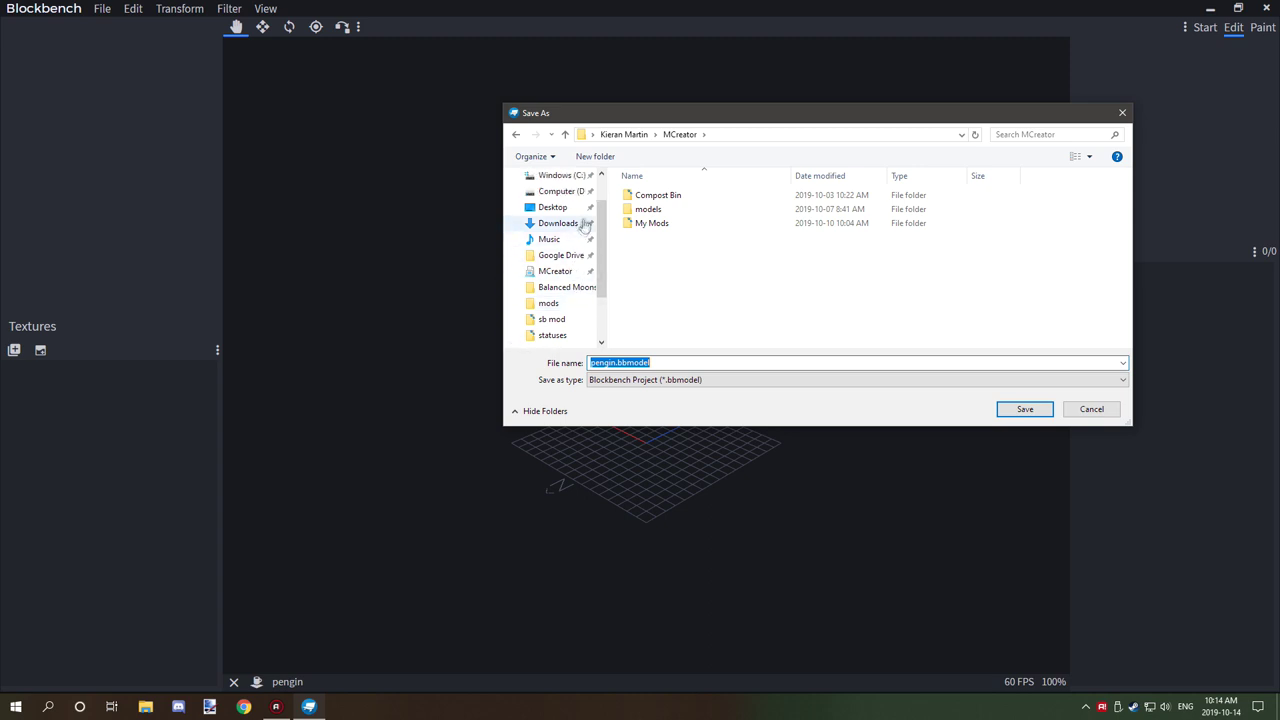
{"action": "left_click", "coordinate": [1090, 409]}
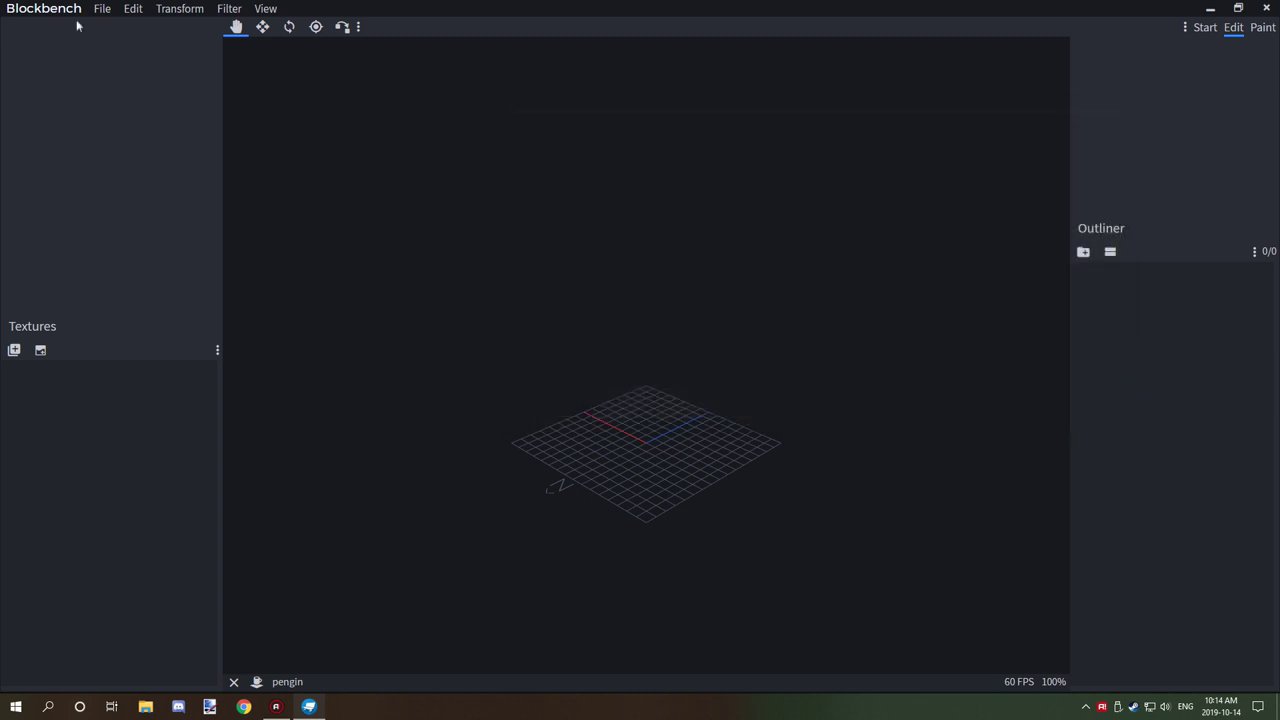
{"action": "left_click", "coordinate": [102, 8]}
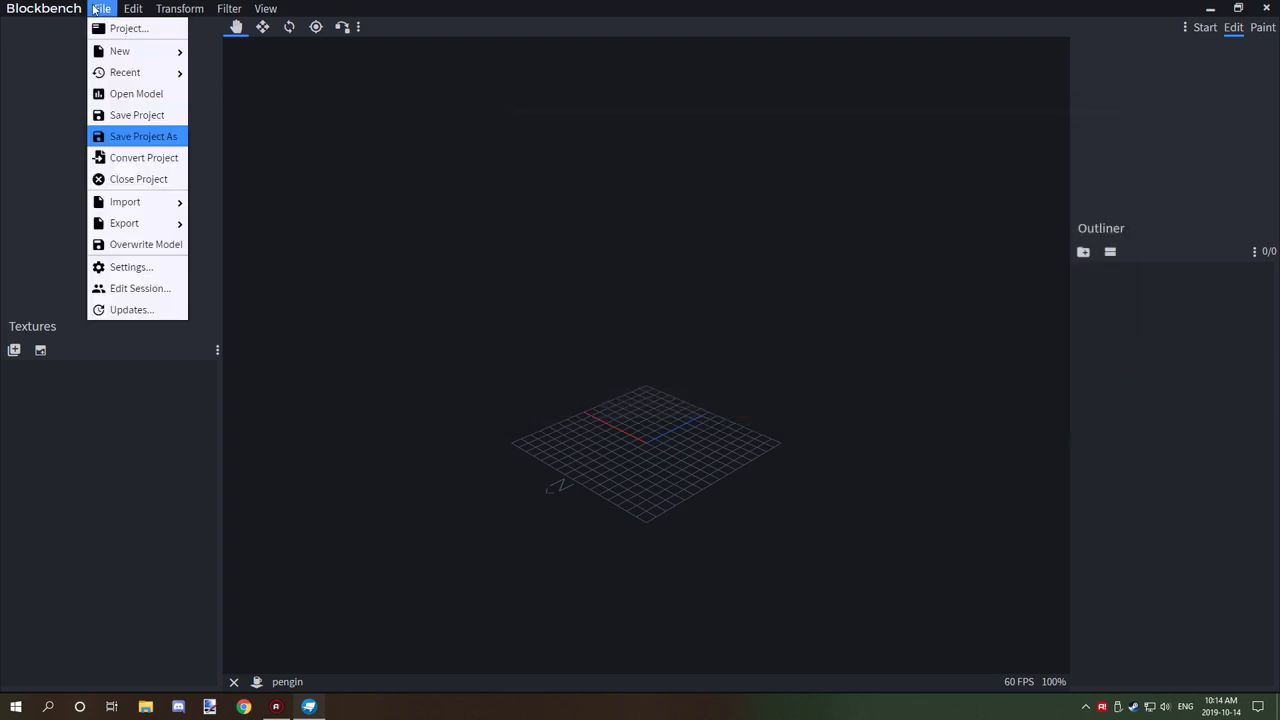
{"action": "left_click", "coordinate": [155, 137]}
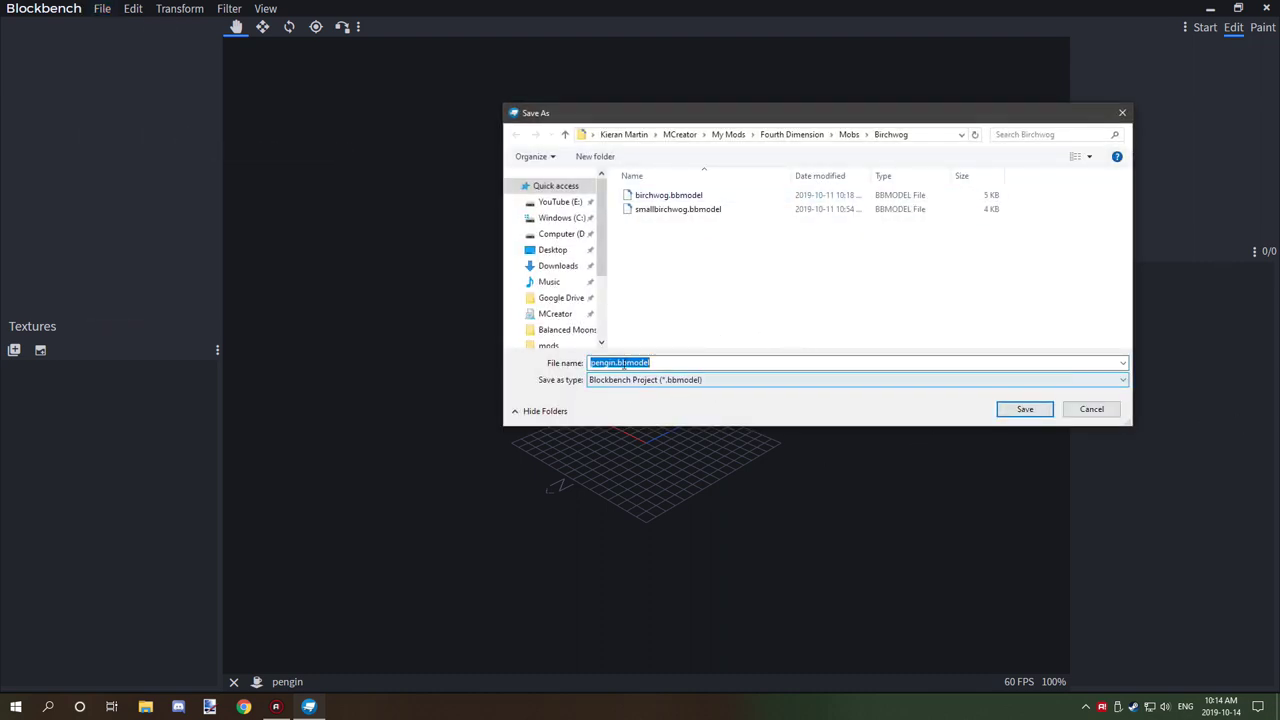
{"action": "left_click", "coordinate": [1078, 413]}
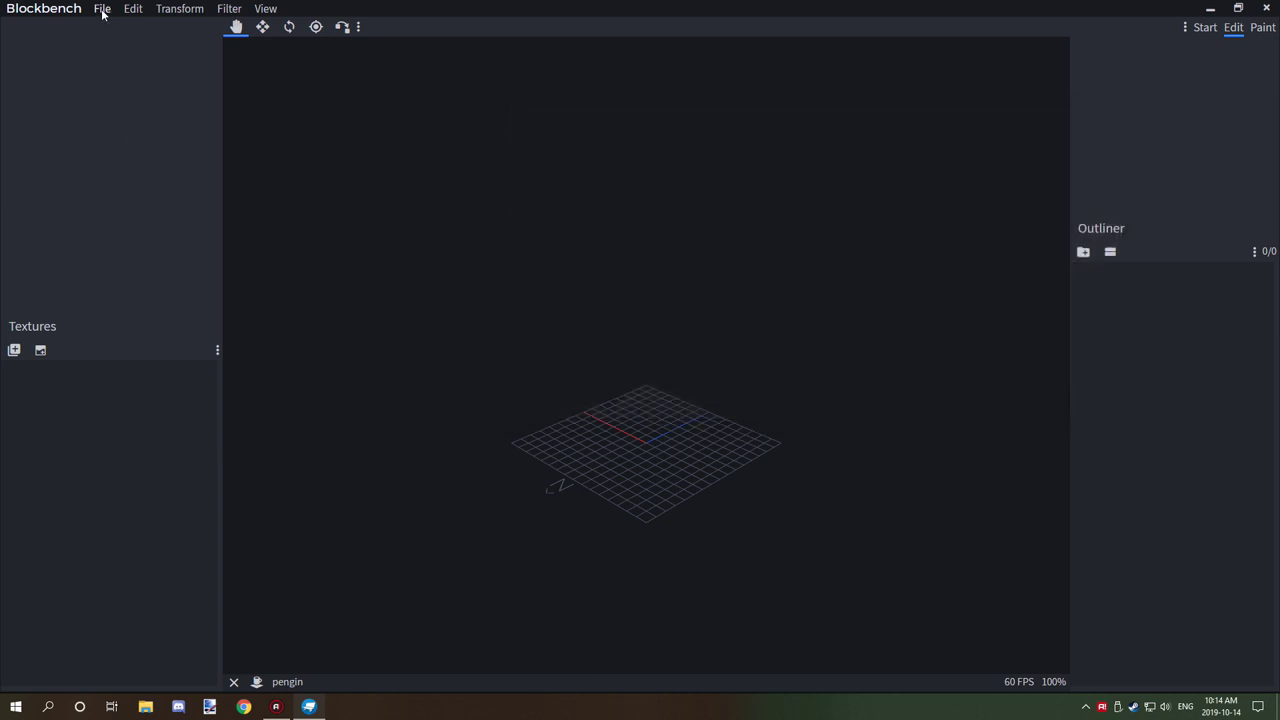
Save the penguin project
{"action": "left_click", "coordinate": [102, 11]}
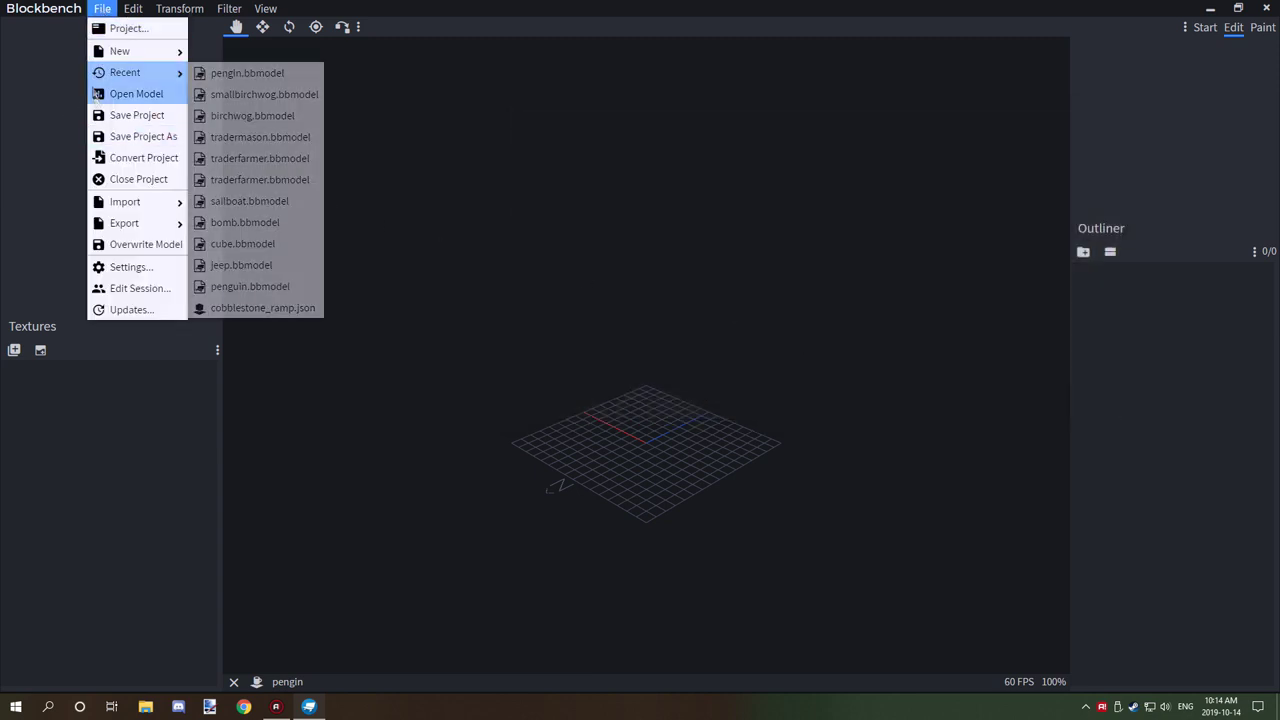
{"action": "left_click", "coordinate": [140, 115]}
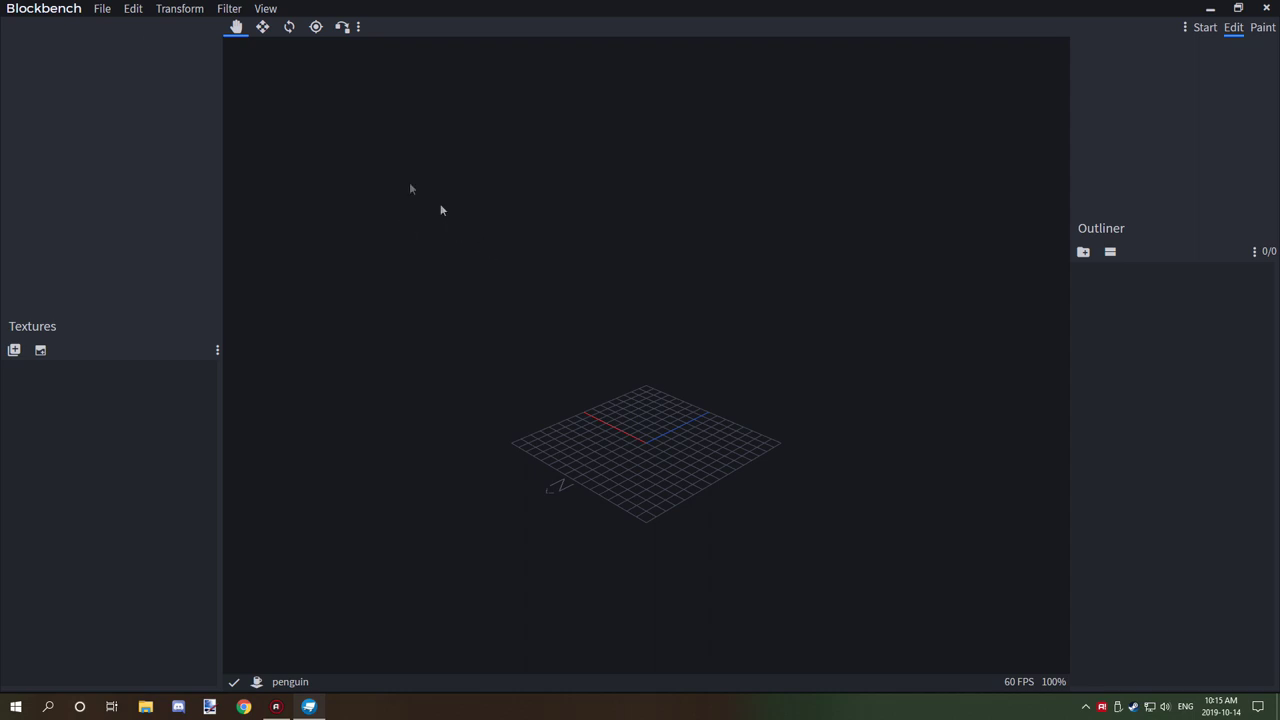
{"action": "left_click", "coordinate": [102, 8]}
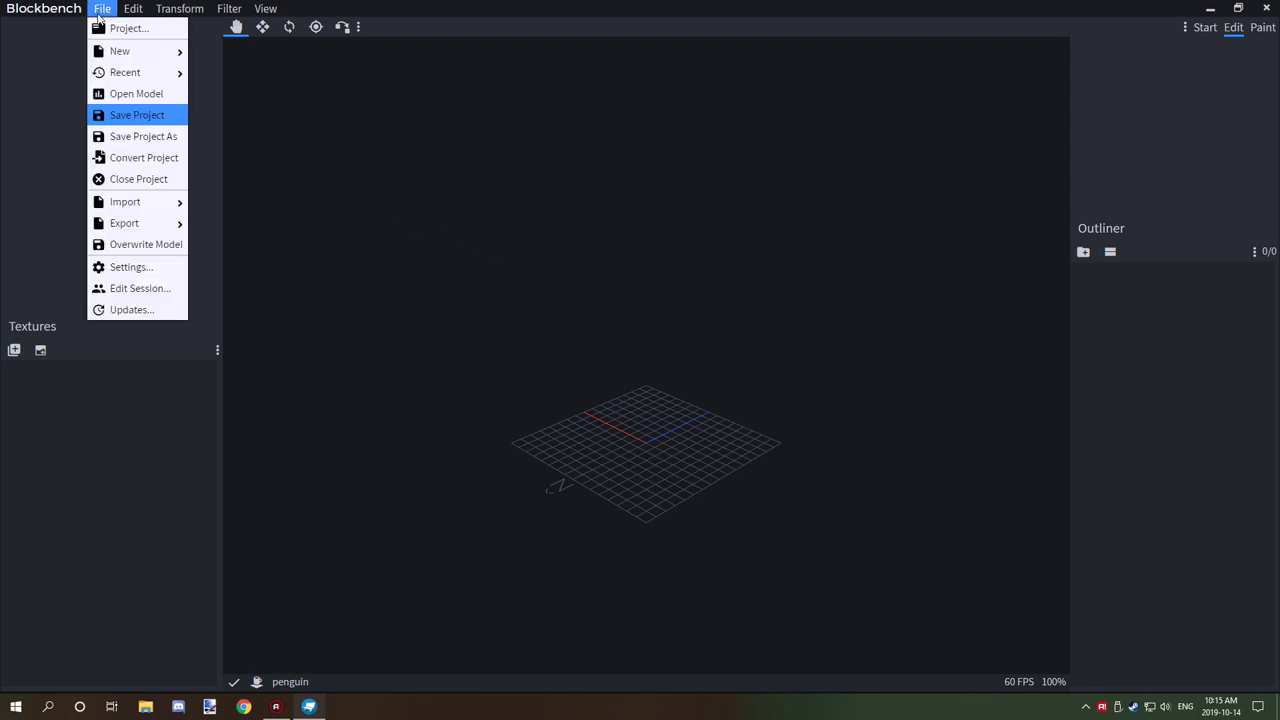
{"action": "left_click", "coordinate": [130, 94]}
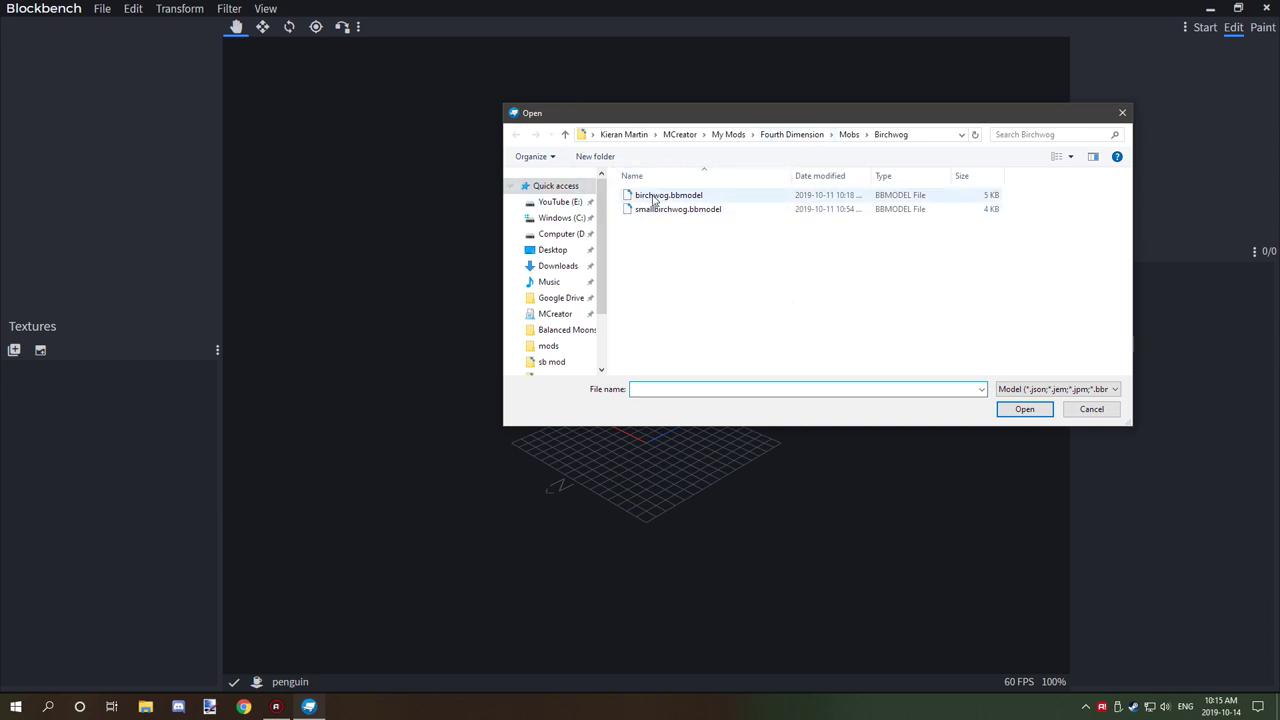
{"action": "left_click", "coordinate": [1100, 409]}
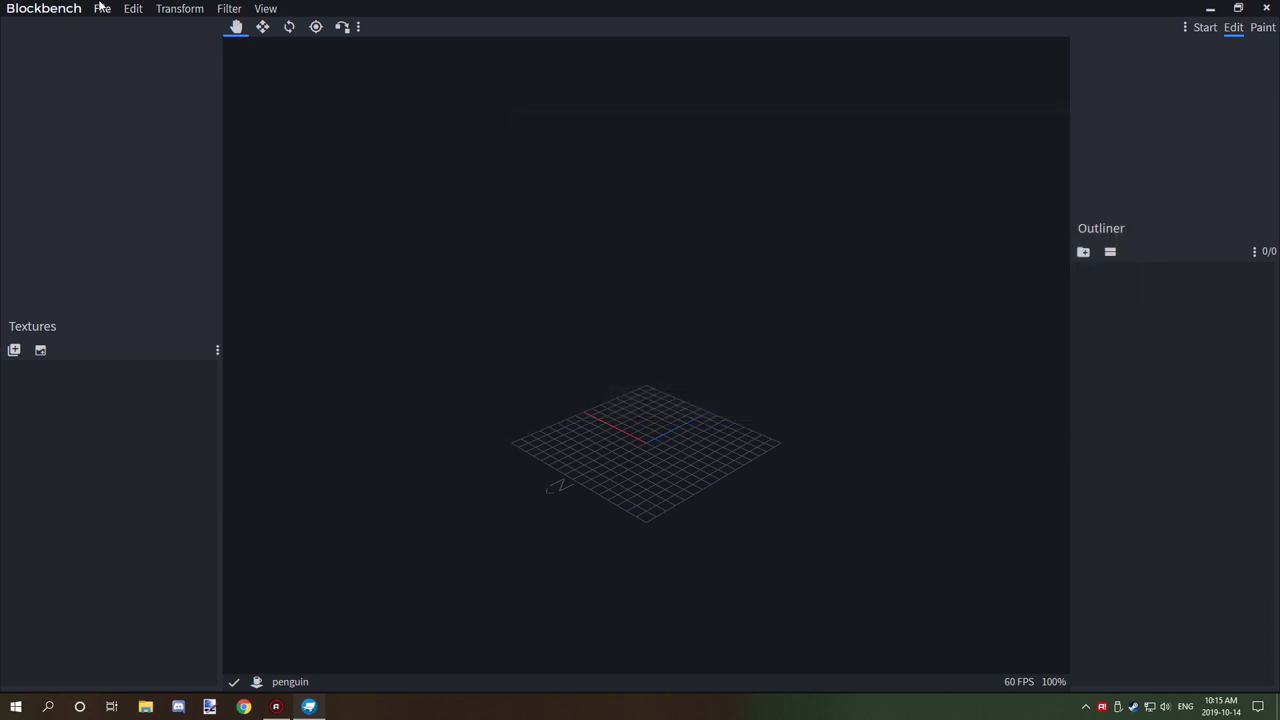
{"action": "left_click", "coordinate": [100, 6]}
{"action": "mouse_move", "coordinate": [127, 76]}
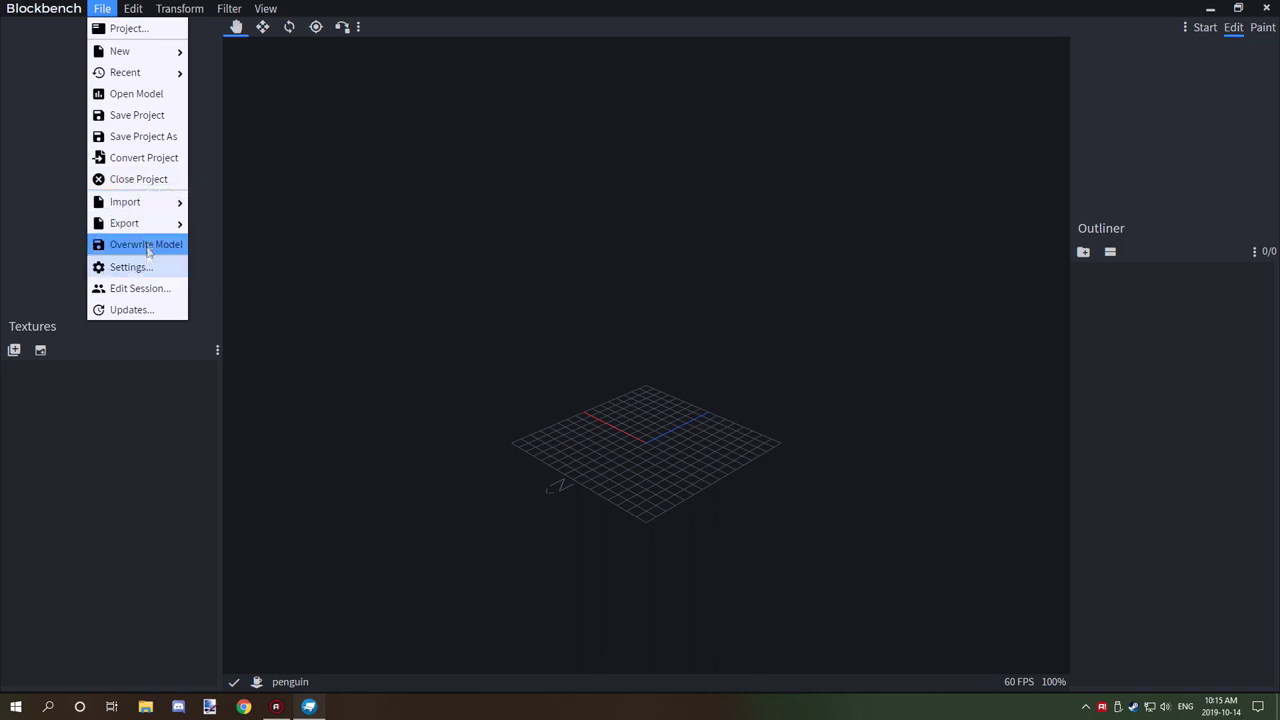
{"action": "mouse_move", "coordinate": [133, 227]}
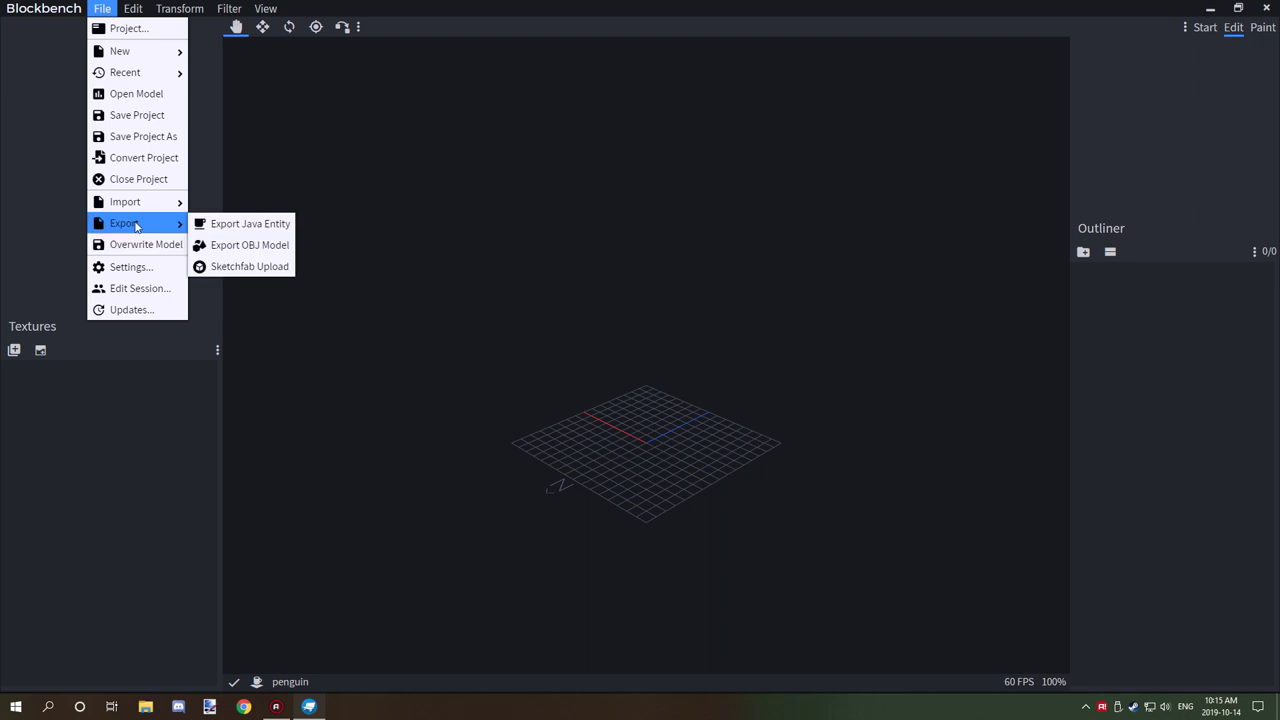
{"action": "left_click", "coordinate": [405, 196]}
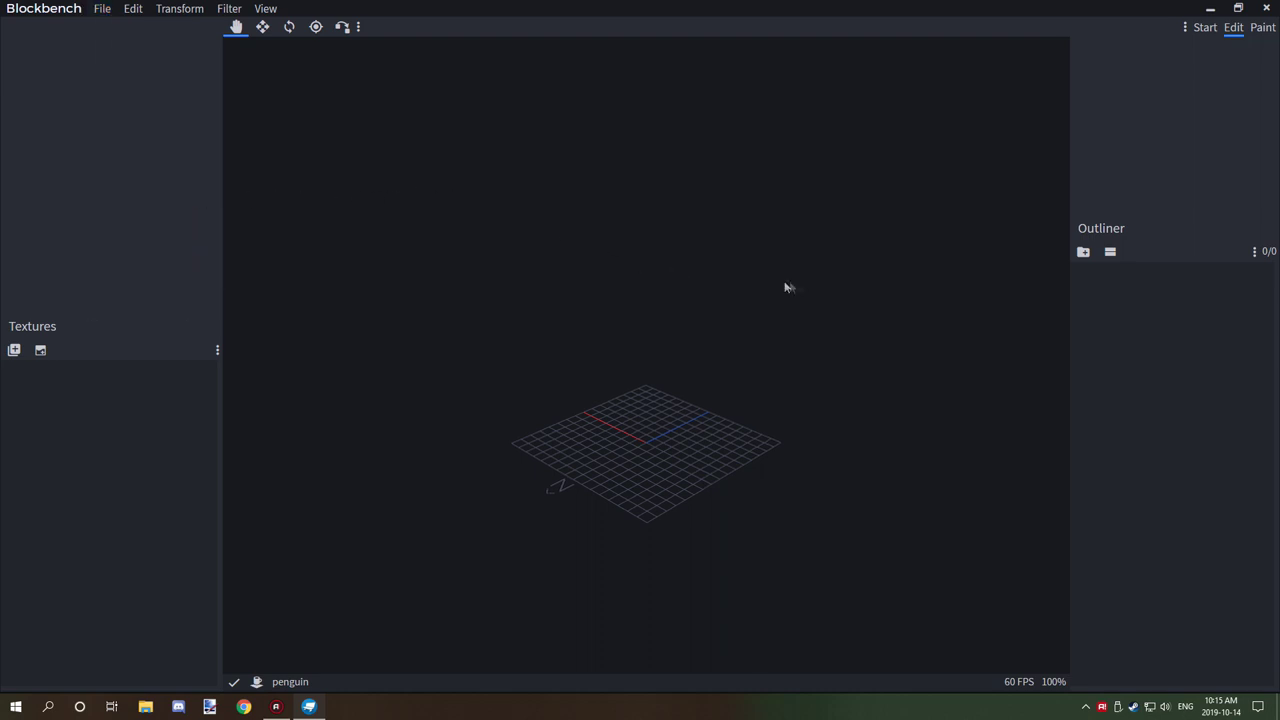
{"action": "left_click_drag", "start_coordinate": [785, 288], "coordinate": [700, 295]}
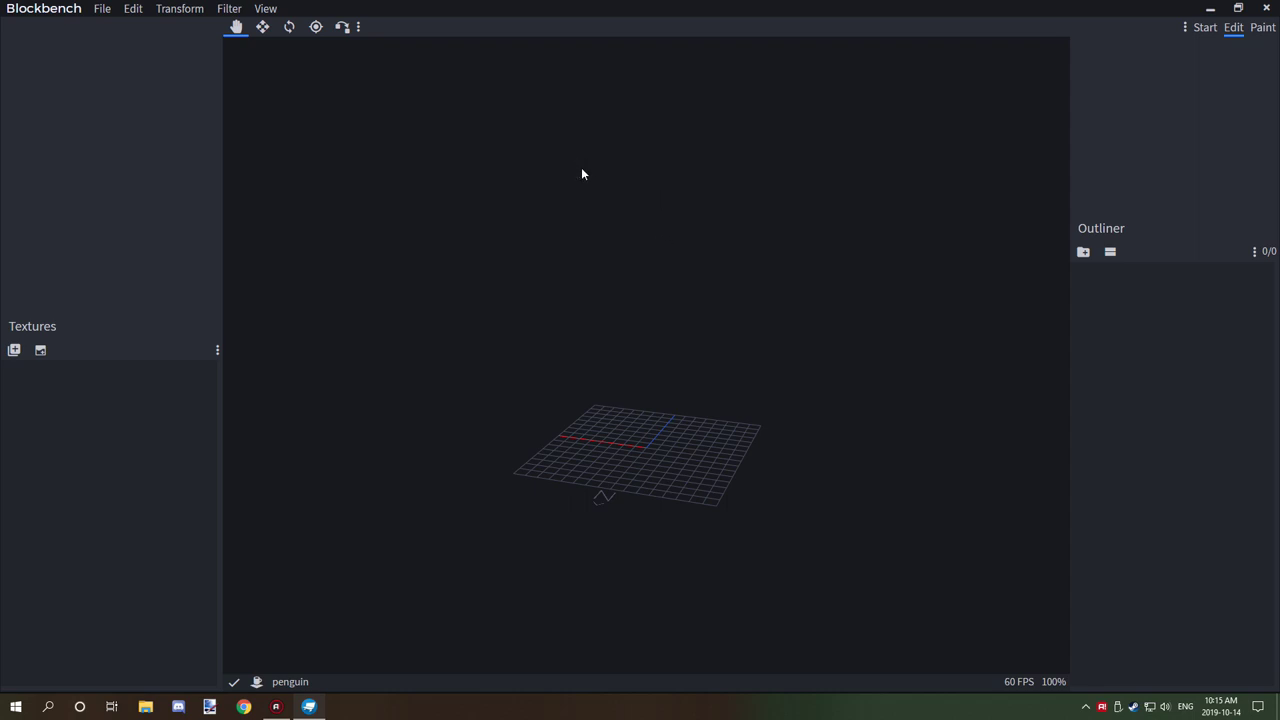
{"action": "left_click", "coordinate": [100, 9]}
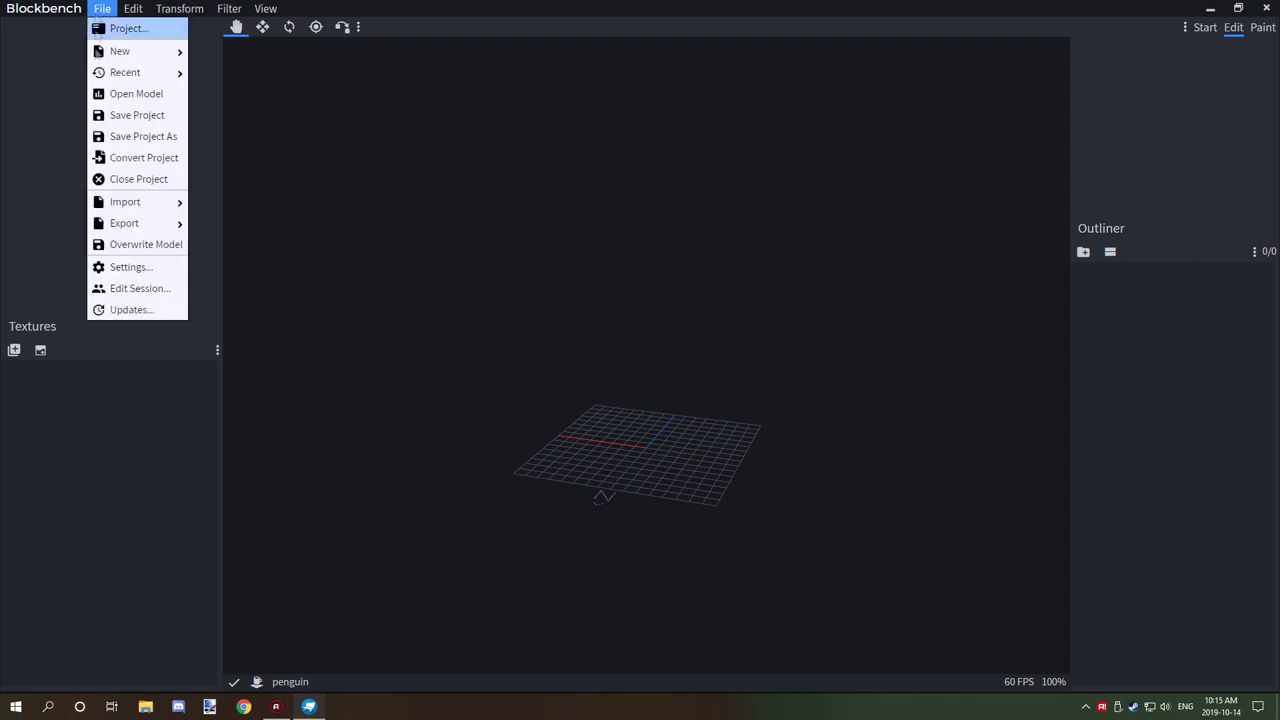
{"action": "left_click", "coordinate": [134, 93]}
{"action": "left_click_drag", "start_coordinate": [713, 210], "coordinate": [648, 231]}
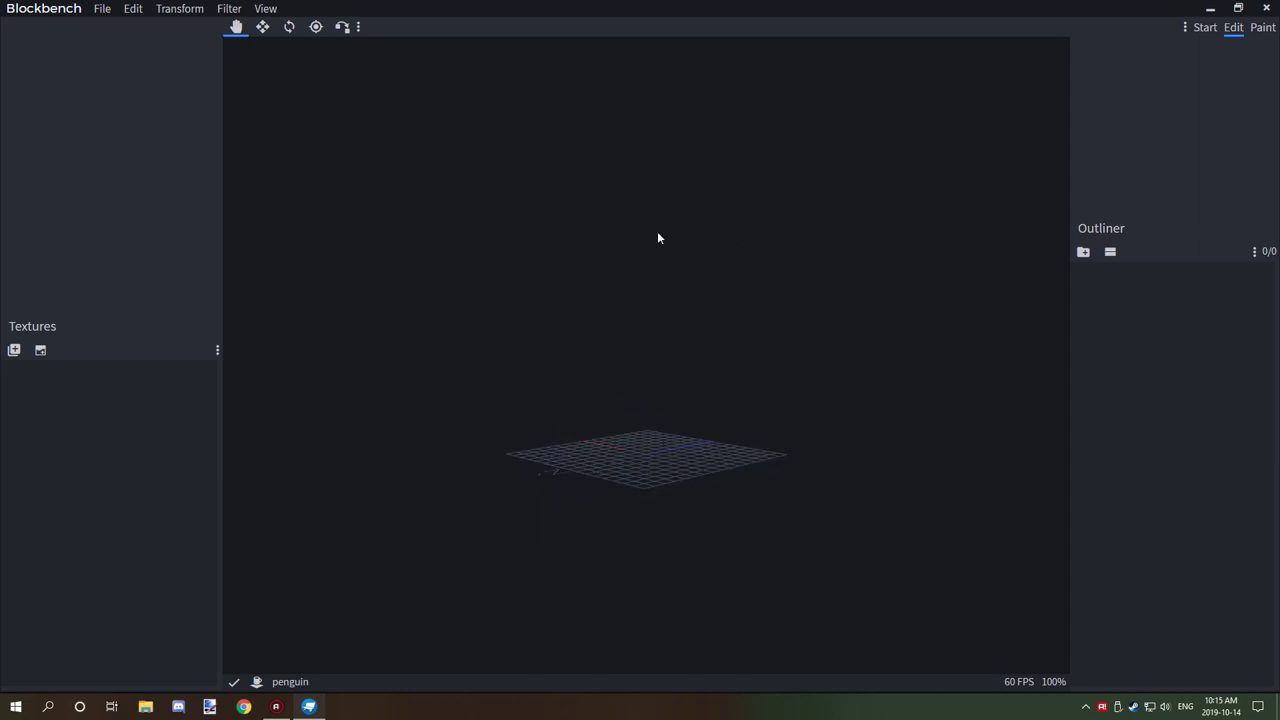
{"action": "mouse_move", "coordinate": [751, 349]}
{"action": "left_mouse_down"}
{"action": "mouse_move", "coordinate": [749, 371]}
{"action": "mouse_move", "coordinate": [747, 344]}
{"action": "mouse_move", "coordinate": [723, 369]}
{"action": "mouse_move", "coordinate": [729, 354]}
{"action": "left_mouse_up"}
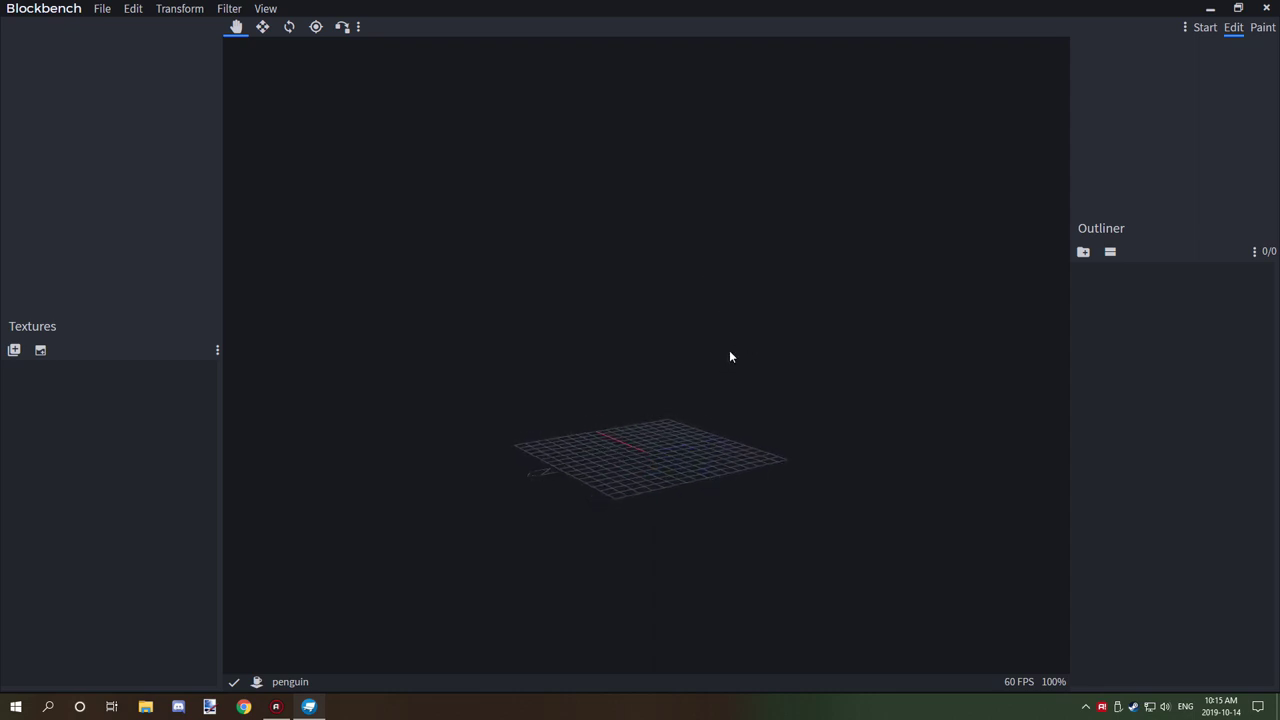